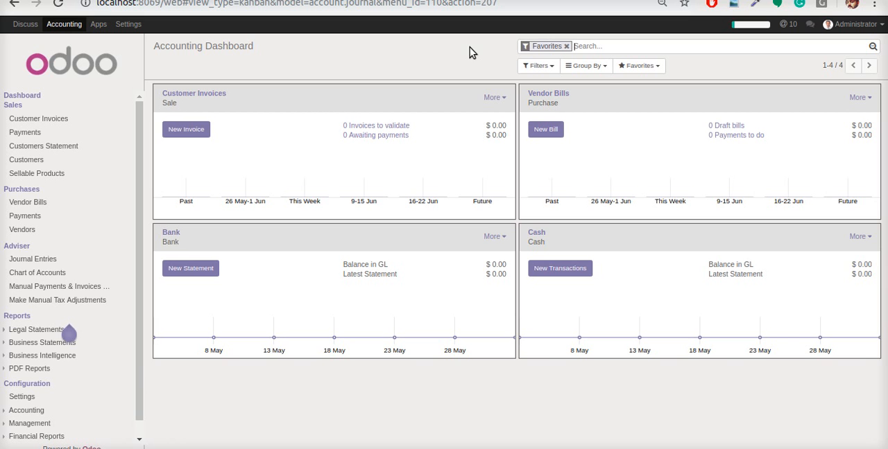
Create and validate a customer invoice for Agrolait with one [CONS_DEL03] Basic Computer line
{"action": "left_click", "coordinate": [184, 132]}
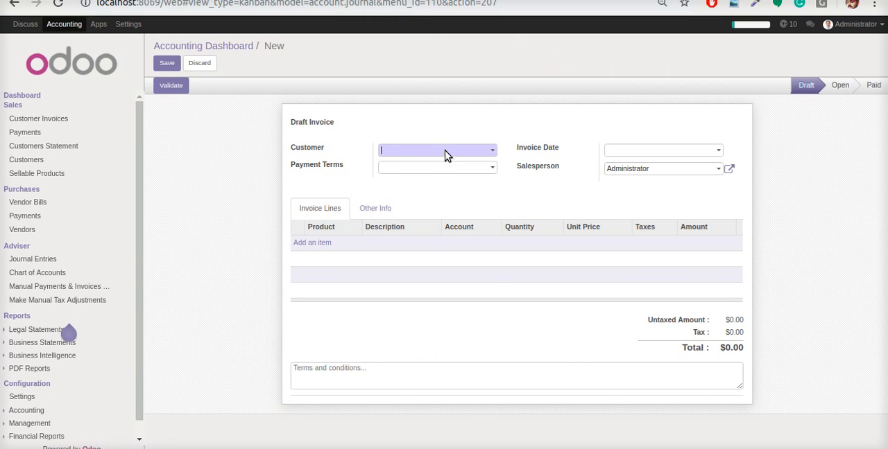
{"action": "left_click", "coordinate": [444, 151]}
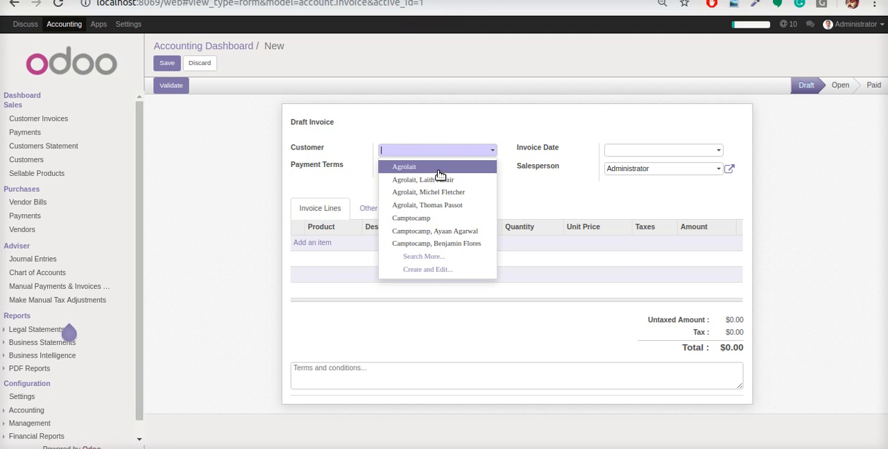
{"action": "left_click", "coordinate": [437, 167]}
{"action": "left_click", "coordinate": [316, 242]}
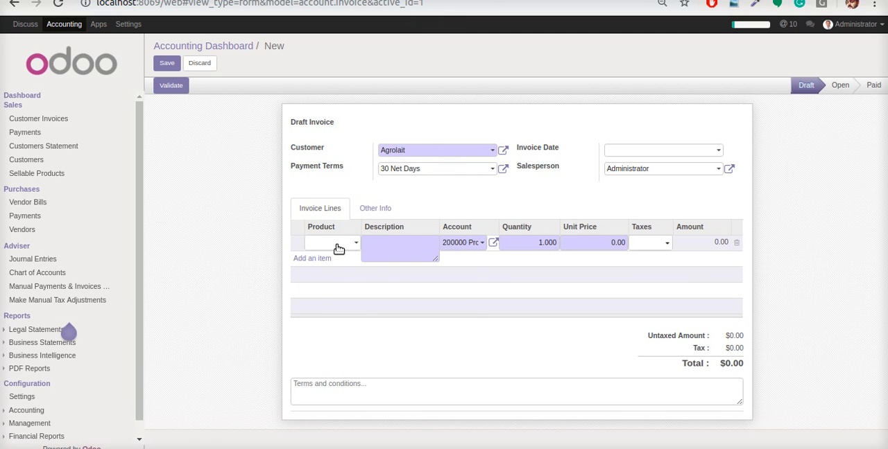
{"action": "left_click", "coordinate": [340, 246]}
{"action": "left_click", "coordinate": [381, 317]}
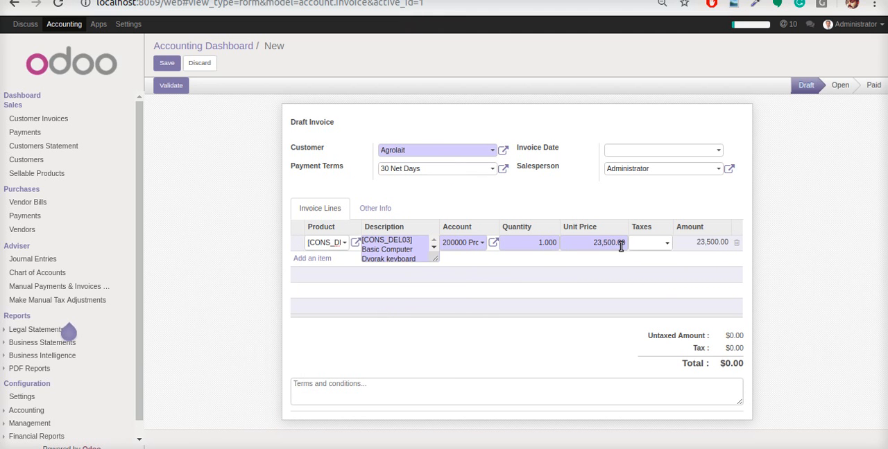
{"action": "left_click", "coordinate": [175, 64]}
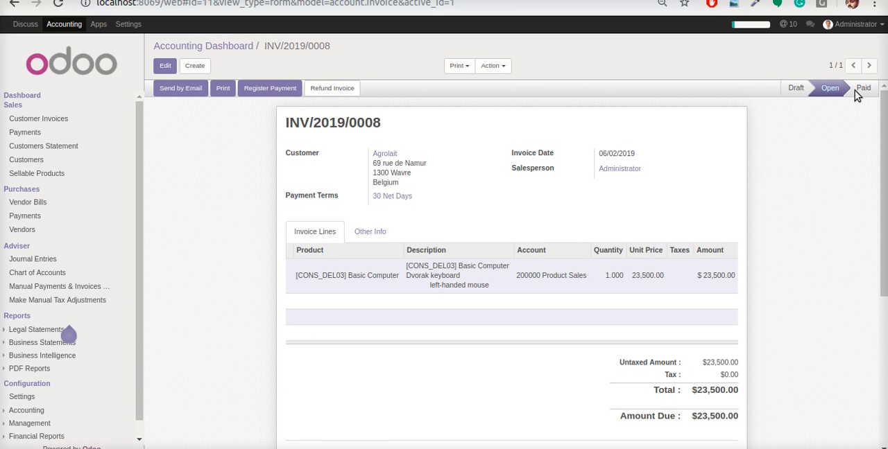
Create and save a new statement for the Bank journal with a transaction labelled xyz for 23500
{"action": "left_click", "coordinate": [229, 46]}
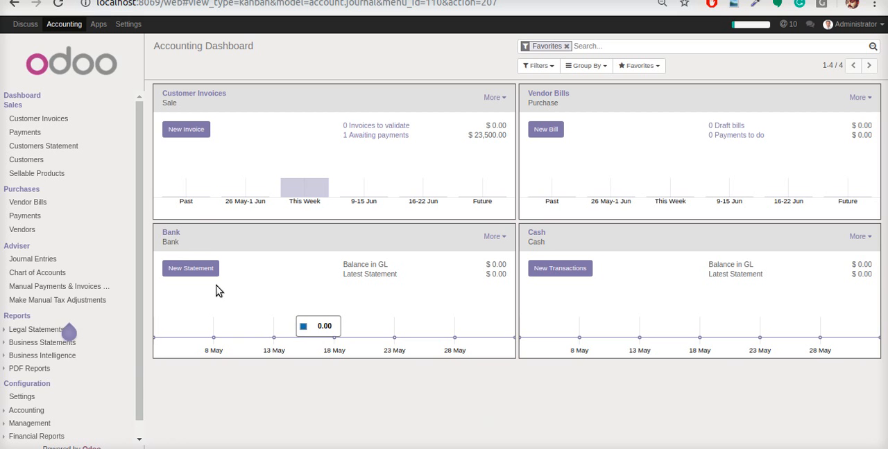
{"action": "left_click", "coordinate": [201, 272]}
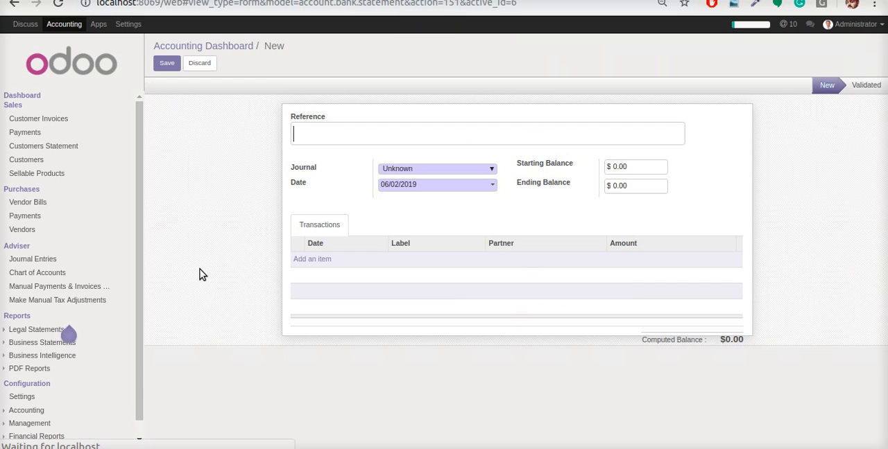
{"action": "left_click", "coordinate": [330, 262]}
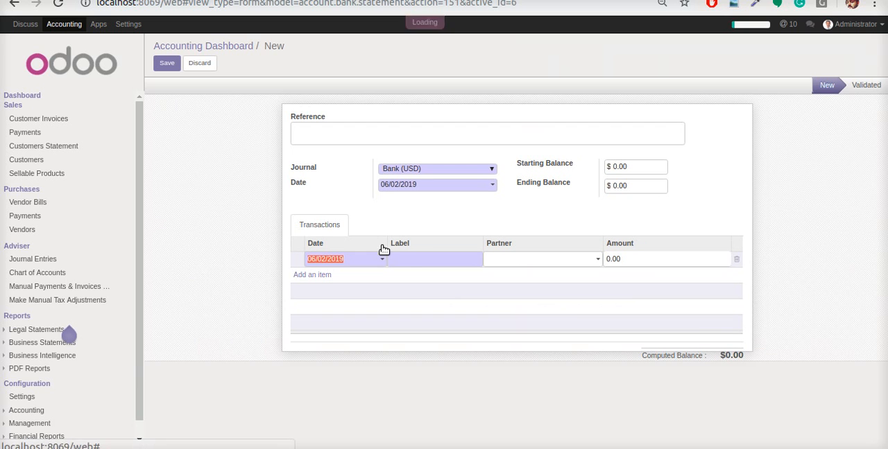
{"action": "left_click", "coordinate": [422, 257]}
{"action": "type", "text": "xyz"}
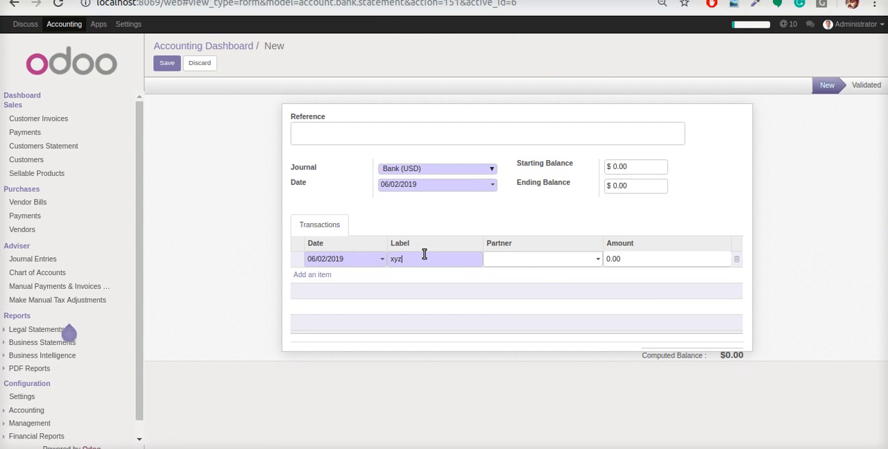
{"action": "left_click", "coordinate": [626, 259]}
{"action": "type", "text": "23500"}
{"action": "left_click", "coordinate": [164, 64]}
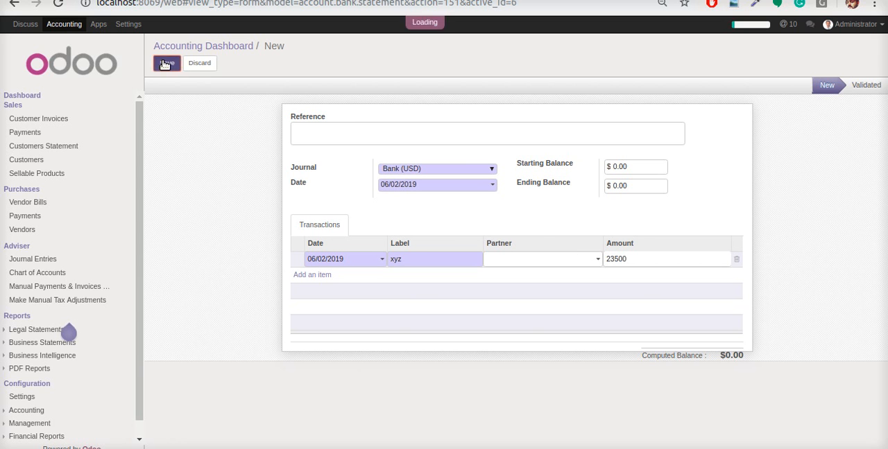
Reconcile the xyz statement line with the proposed Agrolait invoice and return to the Accounting Dashboard
{"action": "left_click", "coordinate": [183, 89]}
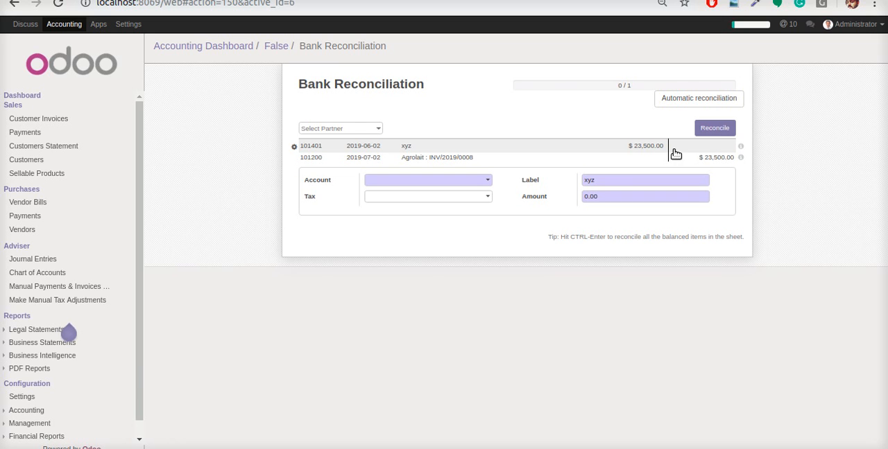
{"action": "left_click", "coordinate": [715, 129]}
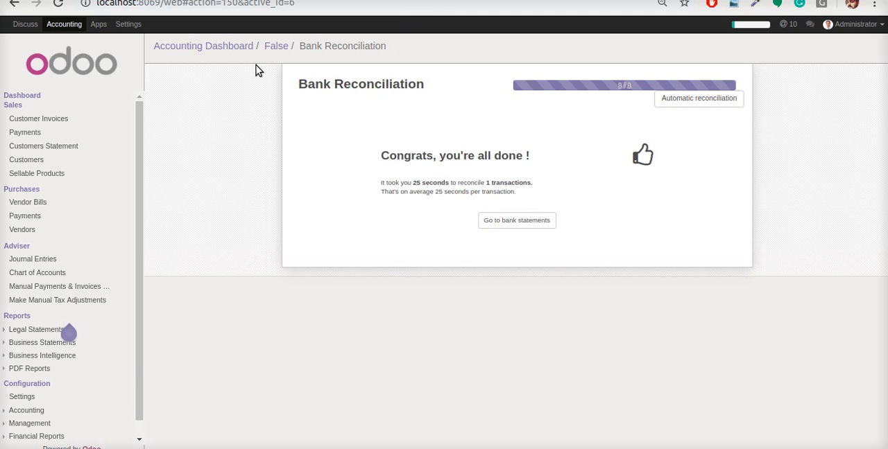
{"action": "left_click", "coordinate": [234, 44]}
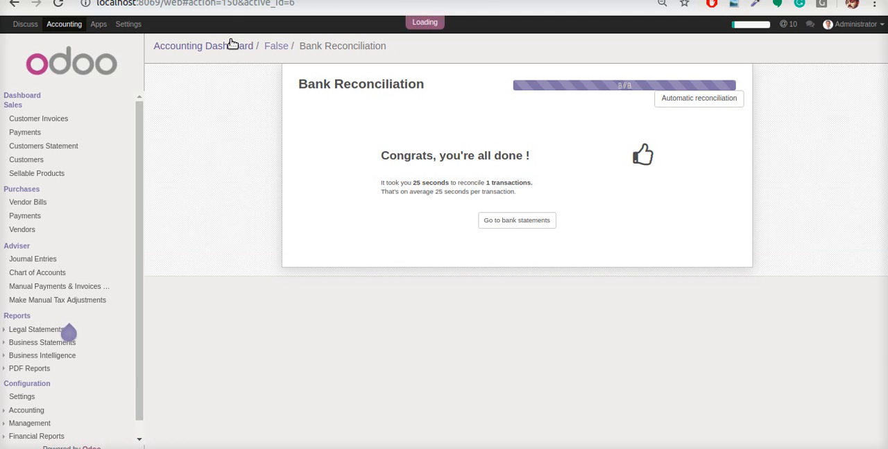
Examine the Balance in GL amount of the Bank journal on the dashboard
{"action": "mouse_move", "coordinate": [348, 266]}
{"action": "left_click_drag", "start_coordinate": [345, 265], "coordinate": [393, 269]}
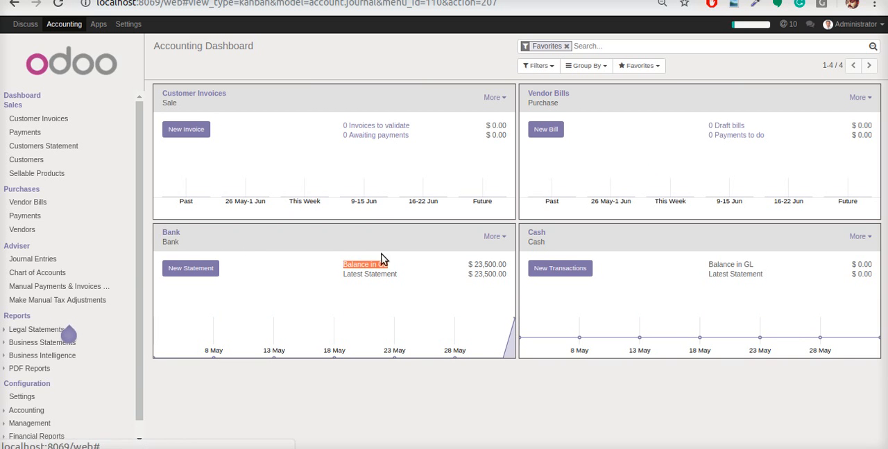
{"action": "left_click_drag", "start_coordinate": [472, 265], "coordinate": [514, 270]}
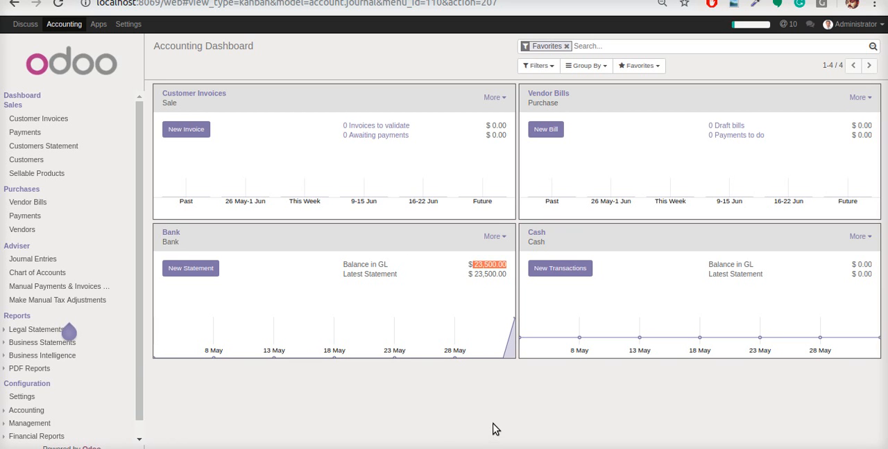
Show journal entries without the Miscellaneous Operations filter and open the bank entry to examine its journal items
{"action": "left_click", "coordinate": [44, 259]}
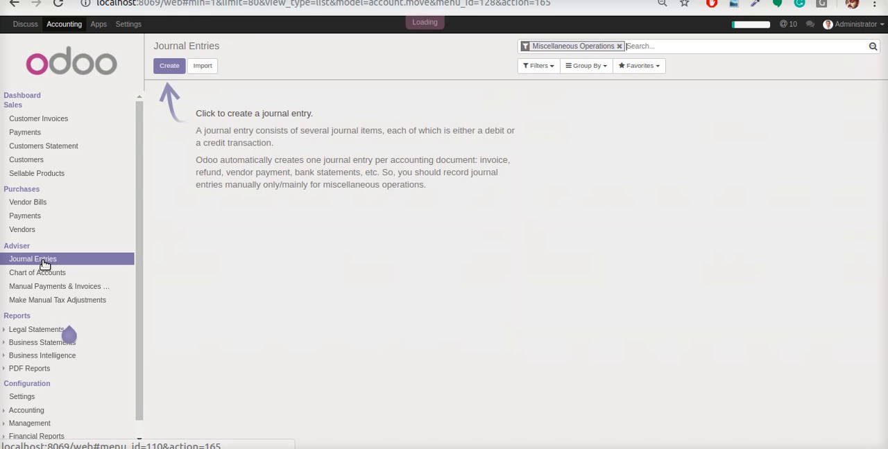
{"action": "left_click", "coordinate": [619, 46]}
{"action": "left_click", "coordinate": [508, 108]}
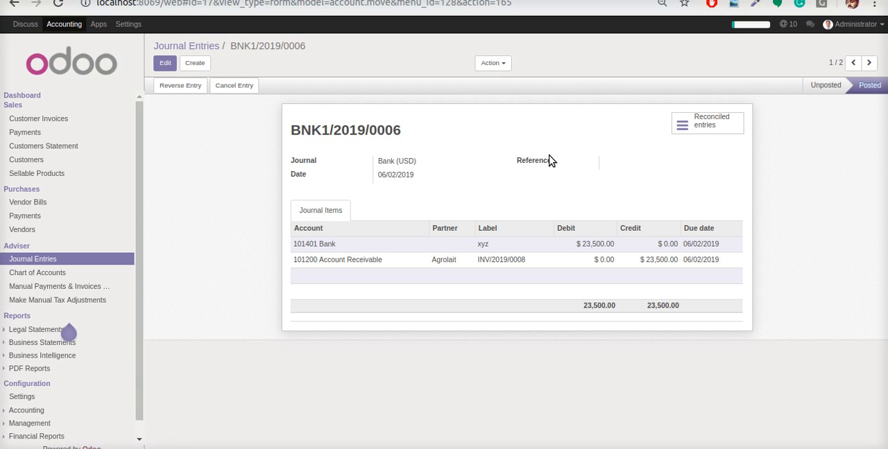
Create and validate a customer invoice for Camptocamp with one [CPUi5] Processor Core i5 2.70 Ghz line
{"action": "left_click", "coordinate": [79, 119]}
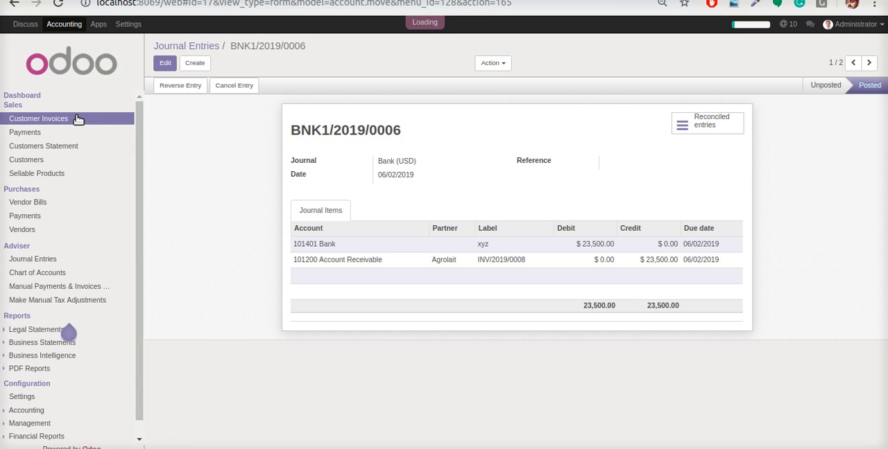
{"action": "left_click", "coordinate": [174, 65]}
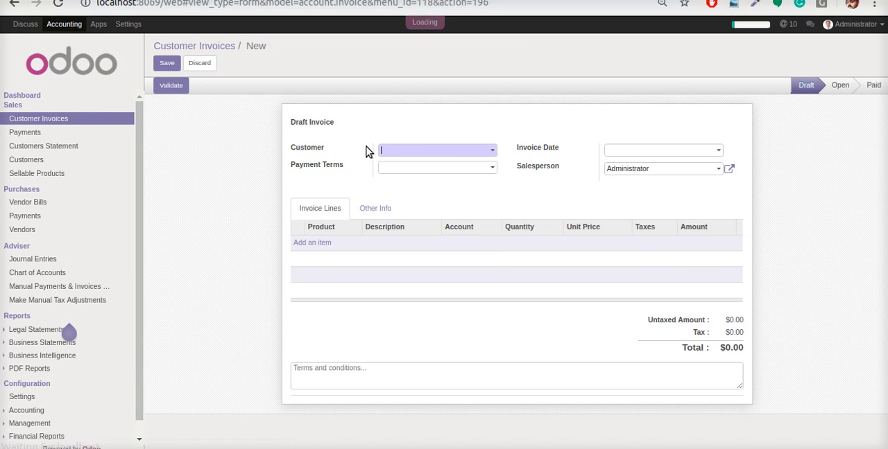
{"action": "left_click", "coordinate": [423, 151]}
{"action": "left_click", "coordinate": [430, 216]}
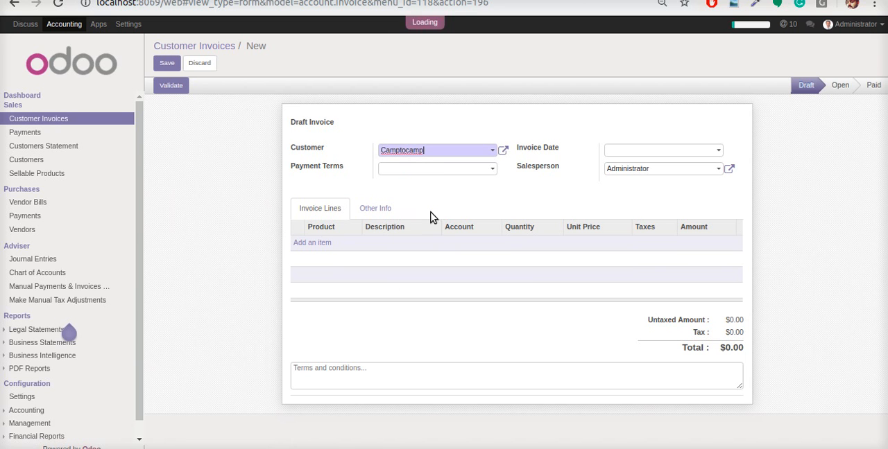
{"action": "left_click", "coordinate": [322, 244]}
{"action": "left_click", "coordinate": [347, 249]}
{"action": "left_click", "coordinate": [424, 322]}
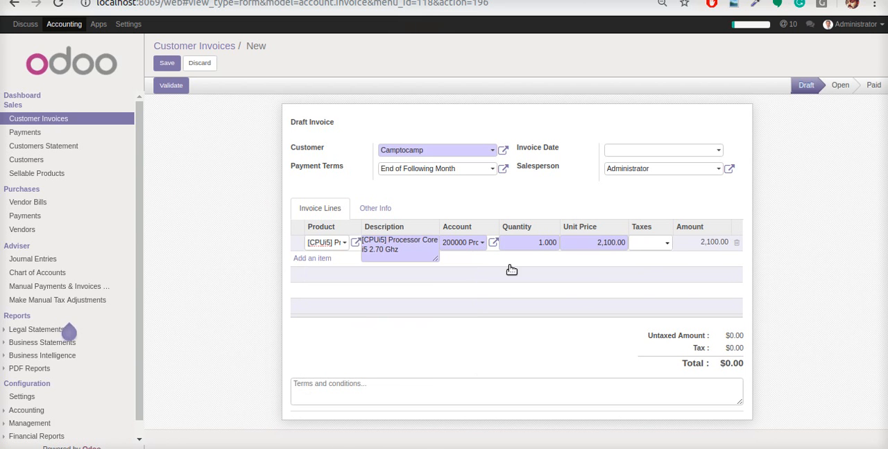
{"action": "left_click", "coordinate": [171, 64]}
{"action": "left_click", "coordinate": [177, 92]}
Register the full payment of the Camptocamp invoice with the Bank payment journal
{"action": "left_click", "coordinate": [276, 93]}
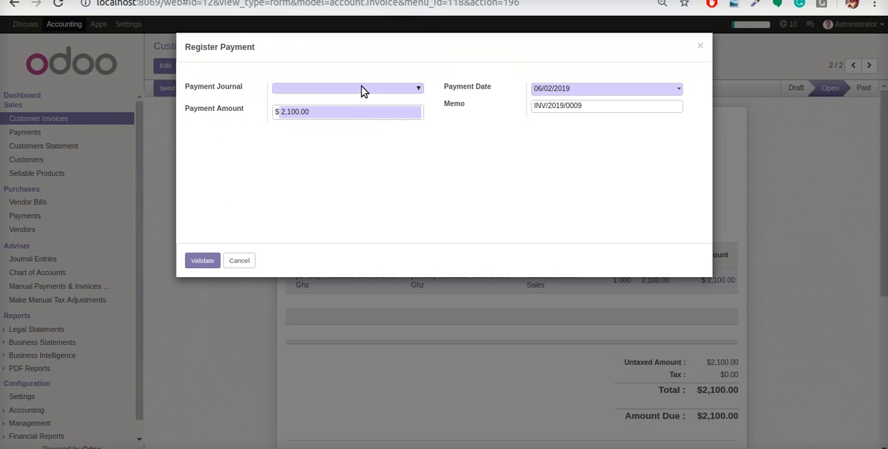
{"action": "left_click", "coordinate": [361, 89]}
{"action": "left_click", "coordinate": [315, 108]}
{"action": "left_click", "coordinate": [202, 260]}
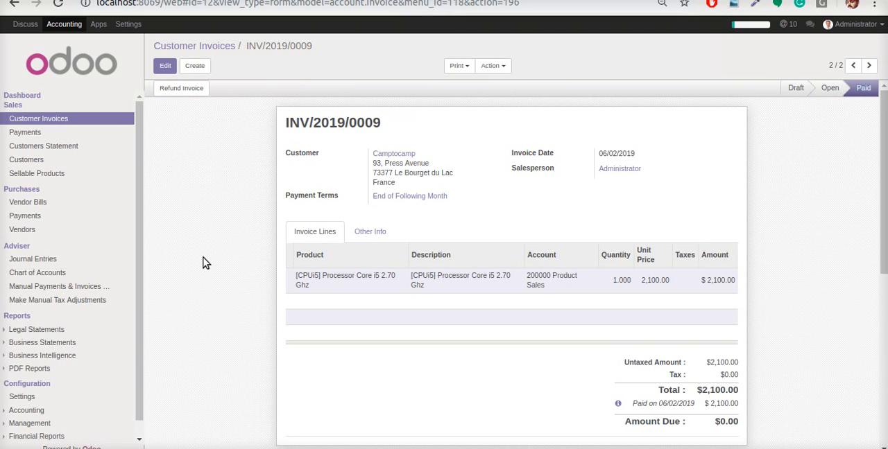
Return to the Accounting Dashboard and examine the Bank journal's Balance in GL and Difference amounts
{"action": "left_click", "coordinate": [36, 98]}
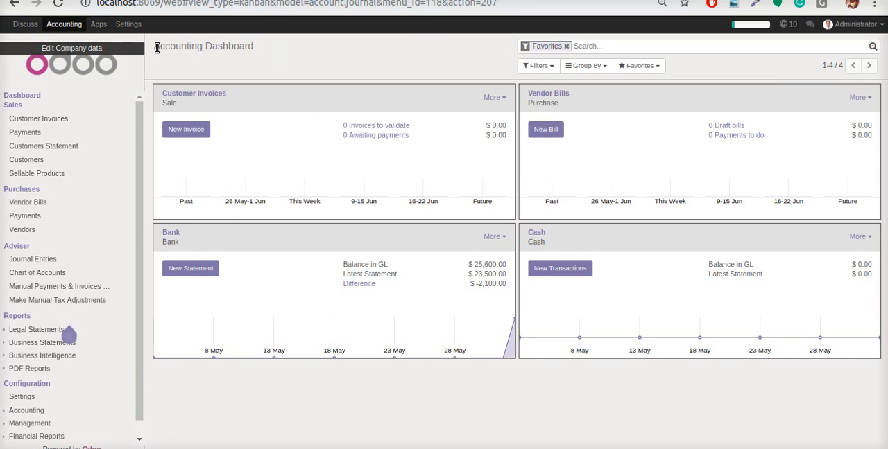
{"action": "left_click_drag", "start_coordinate": [343, 264], "coordinate": [400, 271]}
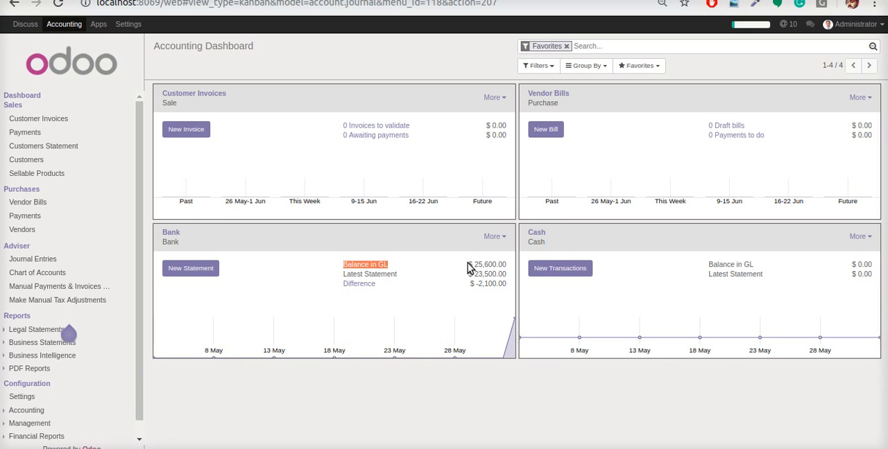
{"action": "left_click_drag", "start_coordinate": [474, 265], "coordinate": [527, 322]}
{"action": "left_click", "coordinate": [530, 393]}
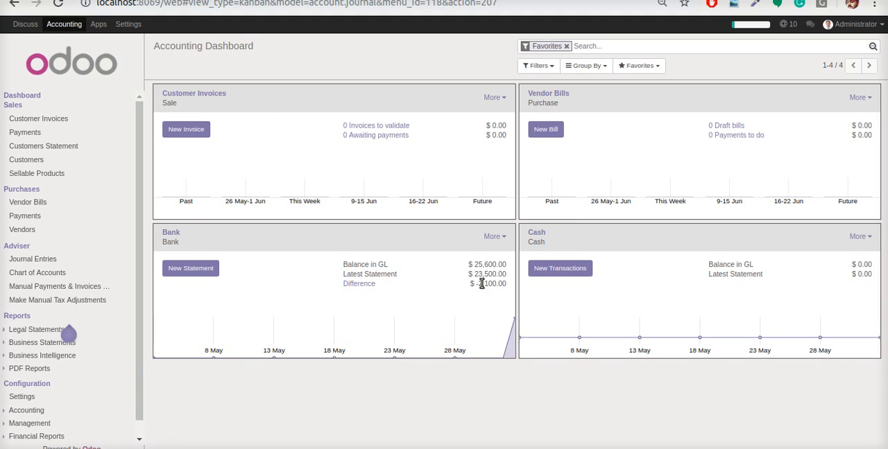
{"action": "left_click_drag", "start_coordinate": [478, 284], "coordinate": [509, 284]}
Create and save another Bank journal statement with a transaction labelled abc for 2100
{"action": "left_click", "coordinate": [199, 270]}
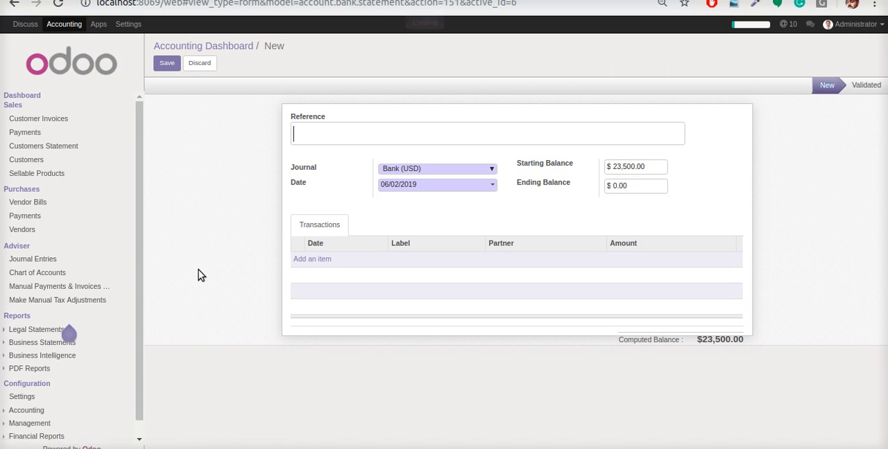
{"action": "left_click", "coordinate": [311, 260]}
{"action": "left_click", "coordinate": [424, 263]}
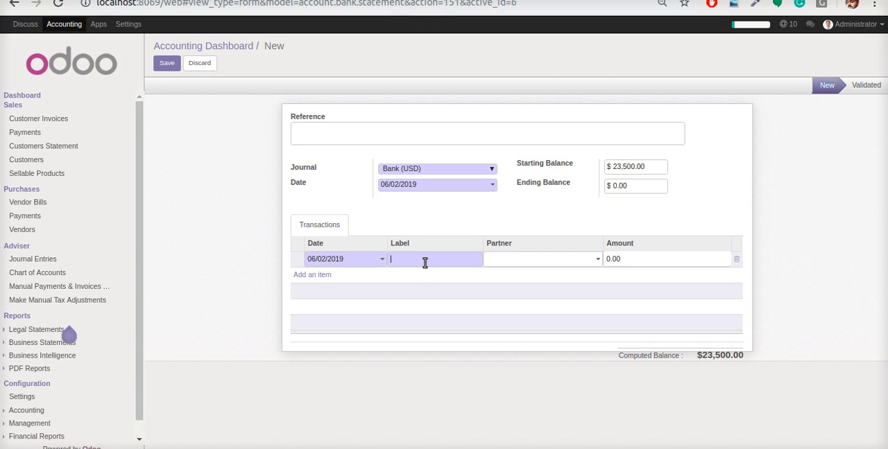
{"action": "type", "text": "abc"}
{"action": "left_click", "coordinate": [659, 258]}
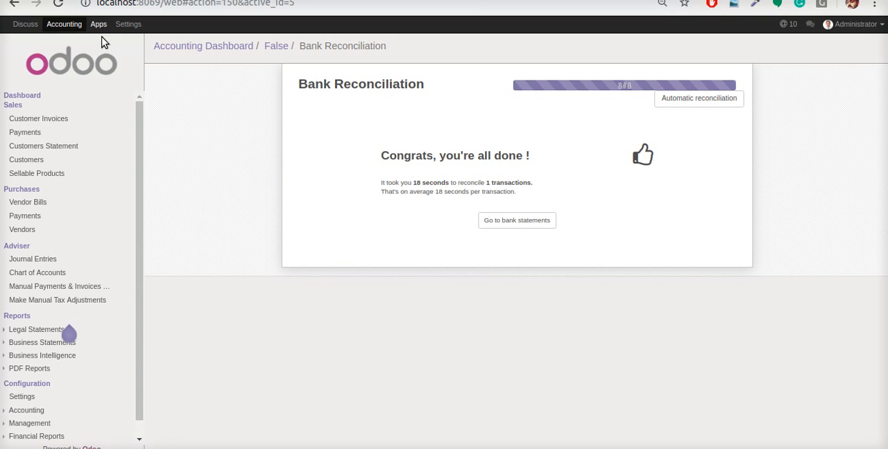
{"action": "left_click", "coordinate": [52, 120]}
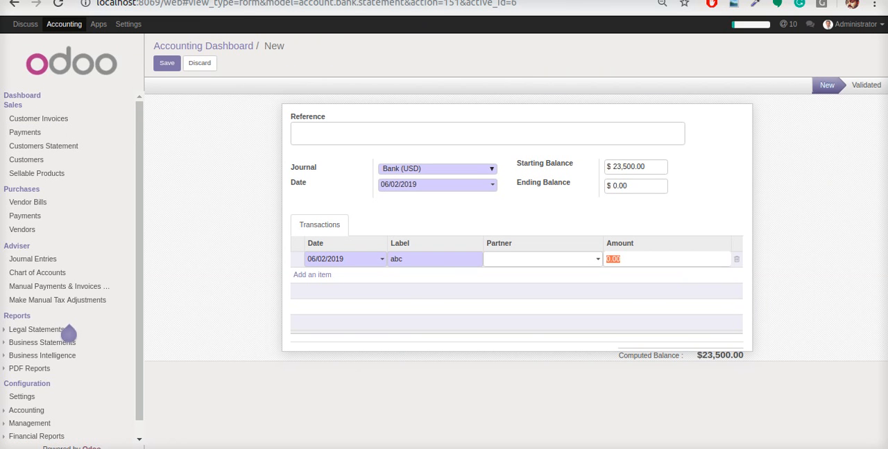
{"action": "type", "text": "2100"}
{"action": "left_click", "coordinate": [167, 63]}
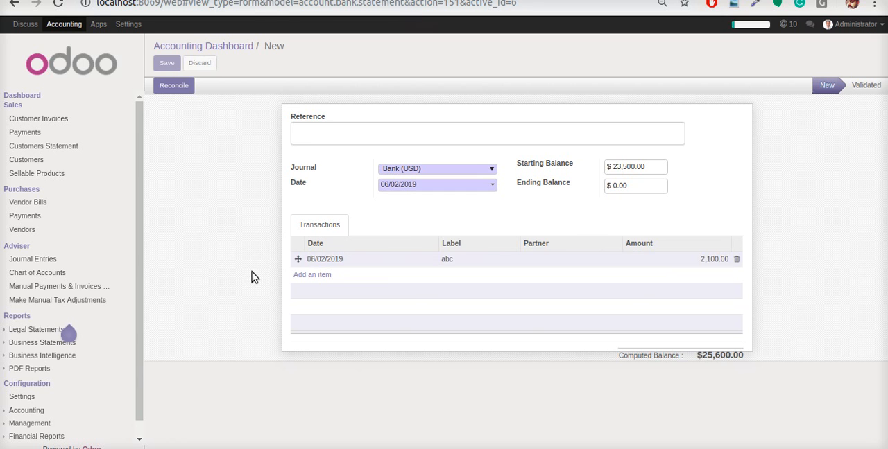
Reconcile the abc statement line with the proposed Camptocamp payment and return to the Accounting Dashboard
{"action": "left_click", "coordinate": [179, 90]}
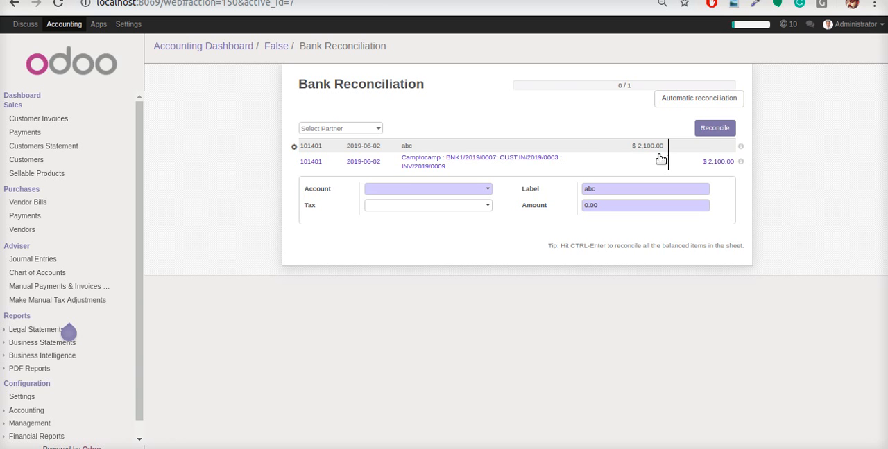
{"action": "left_click", "coordinate": [715, 129]}
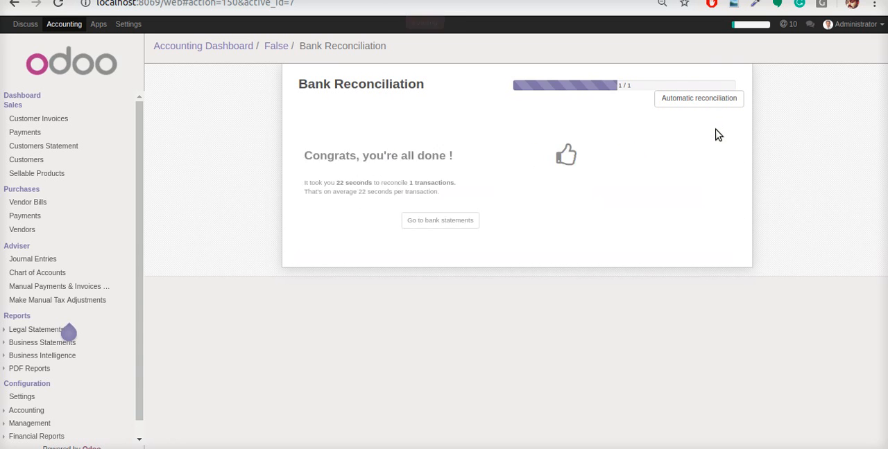
{"action": "left_click", "coordinate": [239, 54]}
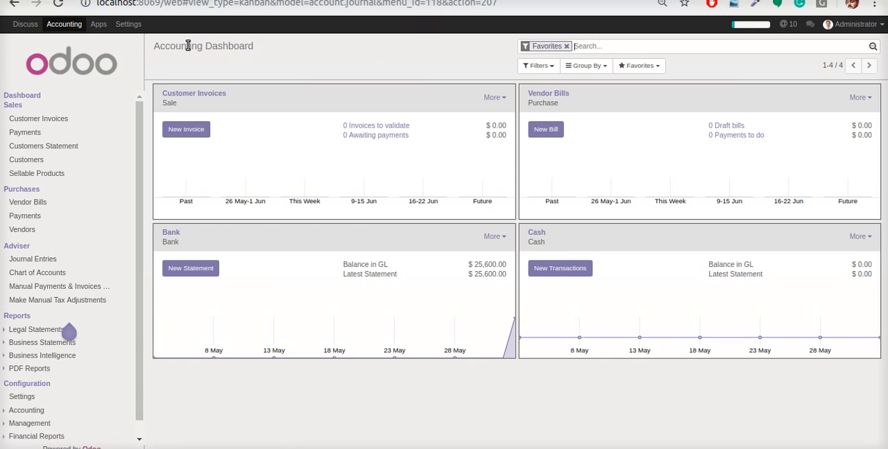
Compare the Bank journal's Latest Statement amount with its Balance in GL on the dashboard
{"action": "left_click_drag", "start_coordinate": [154, 46], "coordinate": [333, 54]}
{"action": "left_click", "coordinate": [333, 53]}
{"action": "left_click_drag", "start_coordinate": [467, 276], "coordinate": [507, 276]}
{"action": "left_click", "coordinate": [345, 267]}
{"action": "left_click_drag", "start_coordinate": [343, 274], "coordinate": [507, 277]}
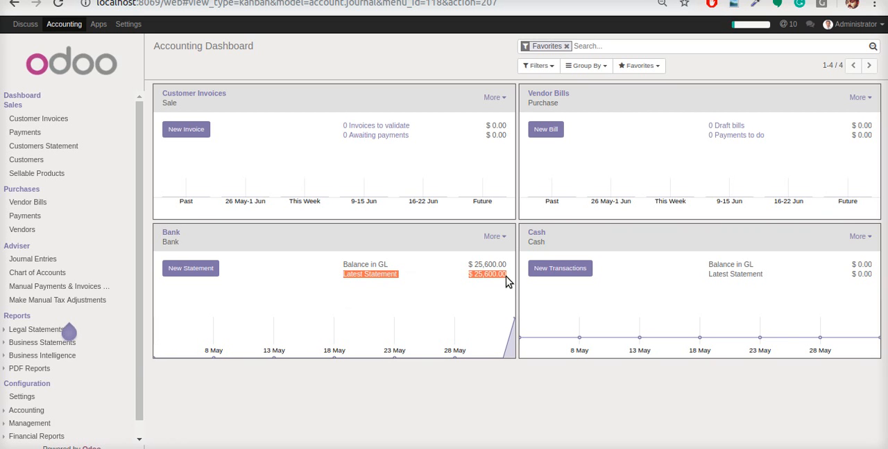
{"action": "left_click", "coordinate": [505, 428]}
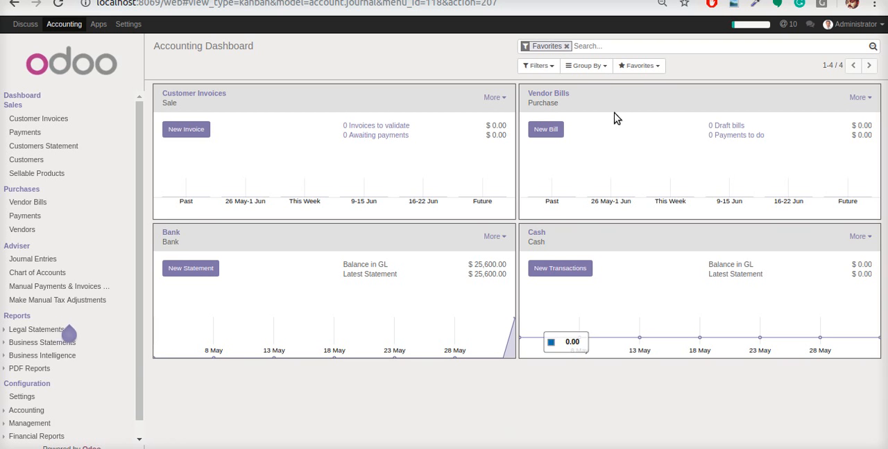
{"action": "left_click", "coordinate": [761, 1]}
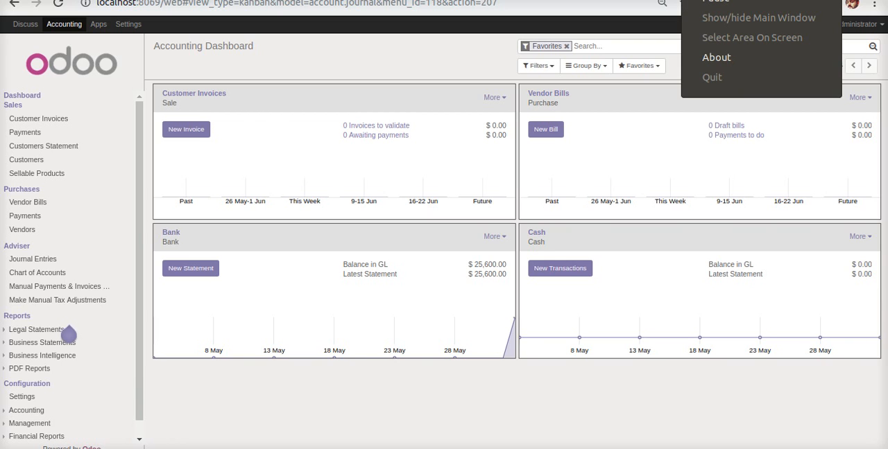